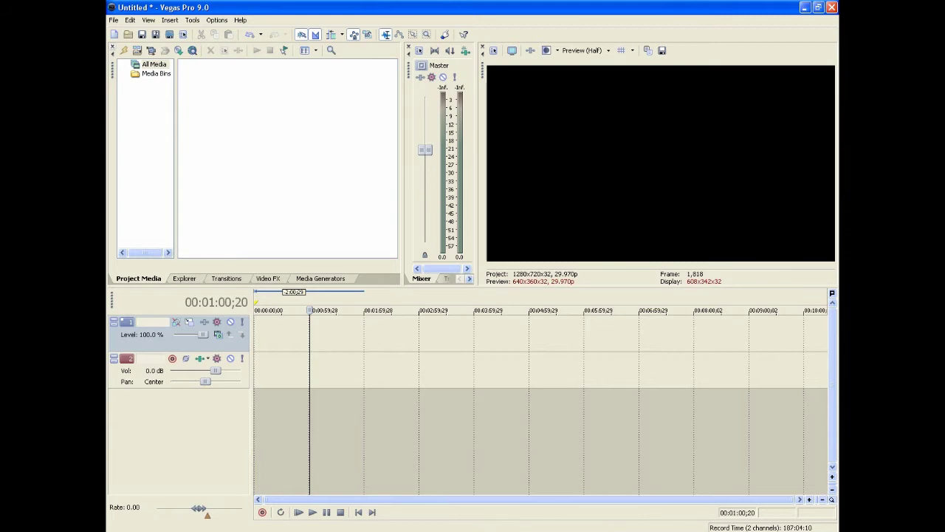
Import the video file 00097.MTS from the Desktop into the project media
{"action": "left_click", "coordinate": [112, 20]}
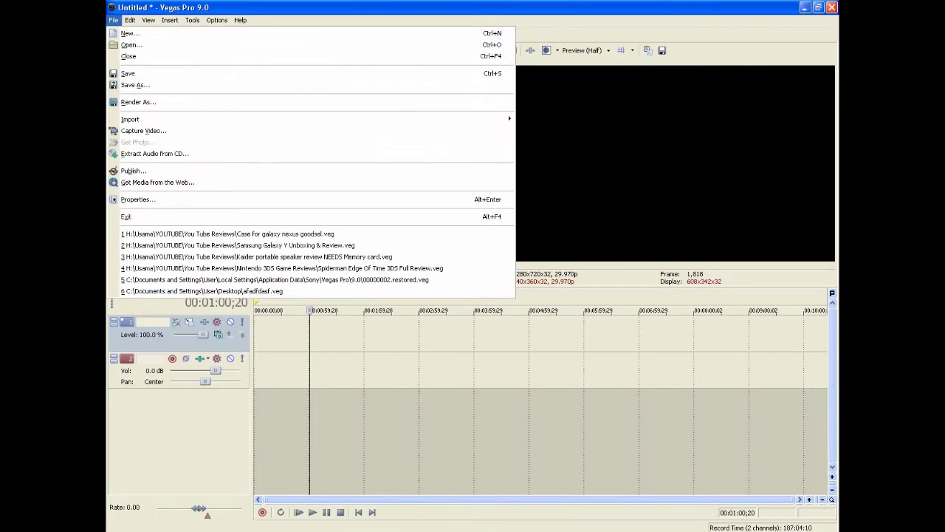
{"action": "mouse_move", "coordinate": [130, 20]}
{"action": "key", "text": "Left"}
{"action": "key", "text": "Down"}
{"action": "key", "text": "Down"}
{"action": "key", "text": "Down"}
{"action": "key", "text": "Down"}
{"action": "key", "text": "Down"}
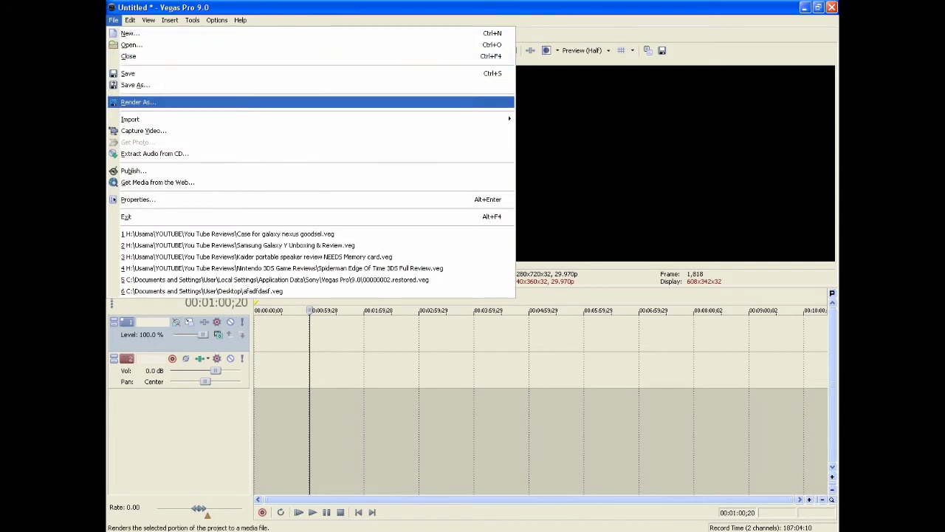
{"action": "key", "text": "Down"}
{"action": "key", "text": "Right"}
{"action": "left_click", "coordinate": [538, 119]}
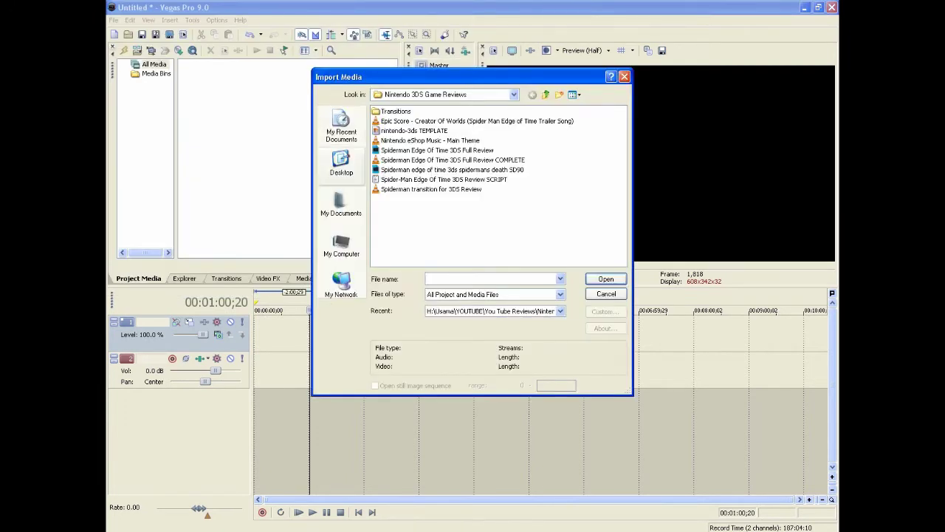
{"action": "left_click", "coordinate": [341, 166]}
{"action": "double_click", "coordinate": [389, 141]}
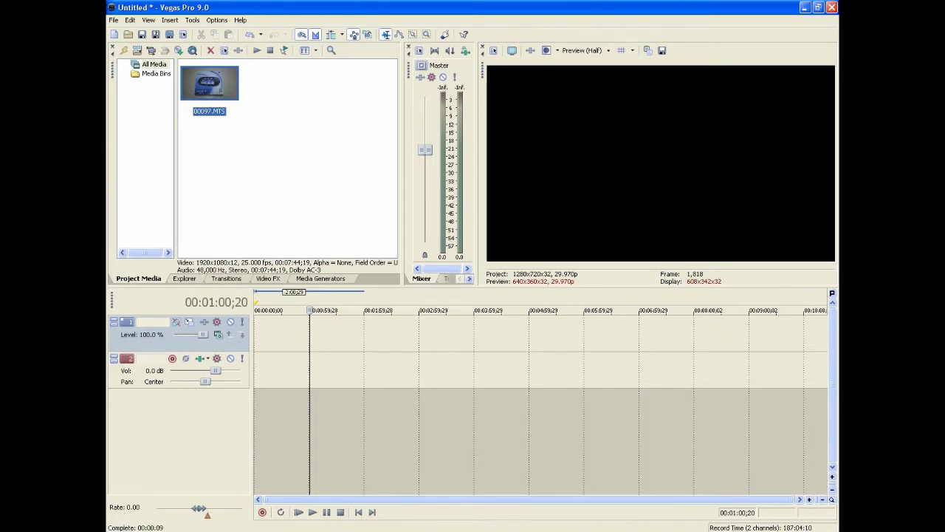
Place the 00097.MTS clip at the start of the timeline and move the playhead to about 00:00:16;07
{"action": "left_click_drag", "start_coordinate": [209, 83], "coordinate": [254, 332]}
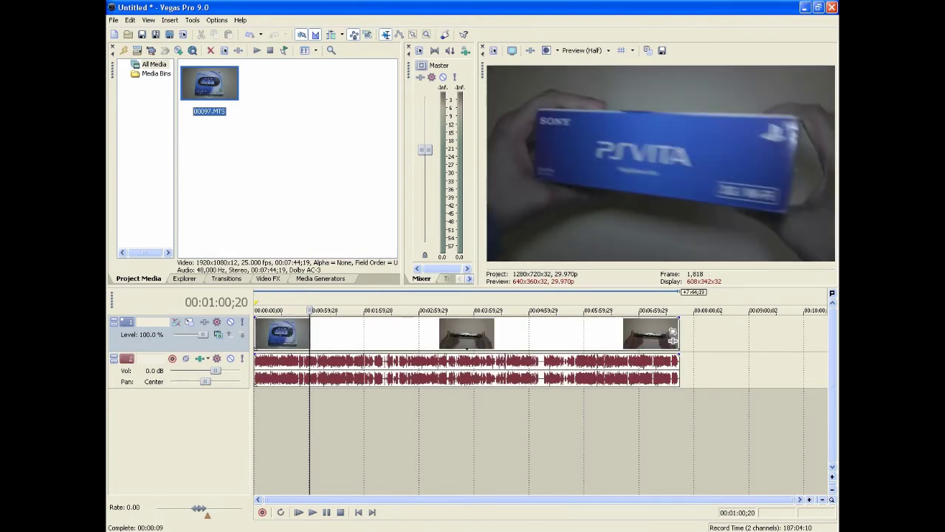
{"action": "left_click_drag", "start_coordinate": [309, 311], "coordinate": [269, 309]}
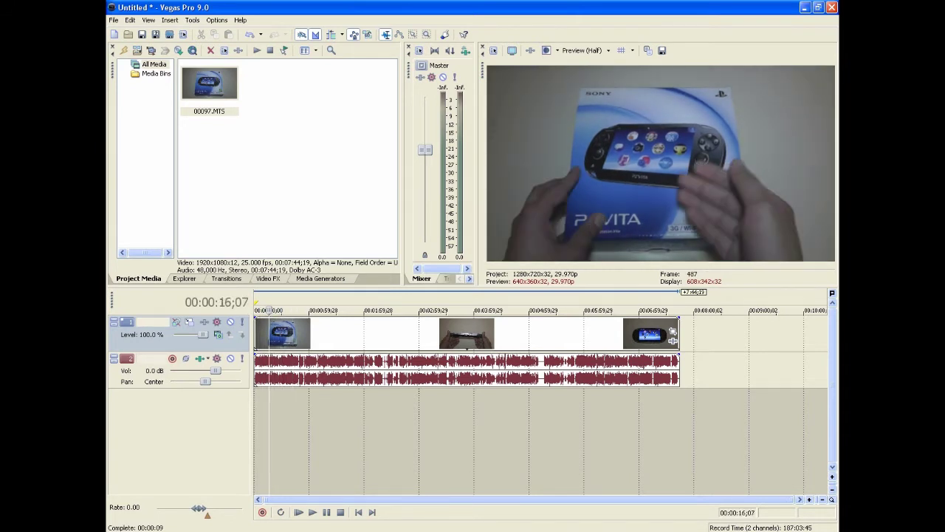
Bring up the video effects and show the Color Corrector (Secondary) presets
{"action": "left_click", "coordinate": [226, 278]}
{"action": "left_click", "coordinate": [268, 279]}
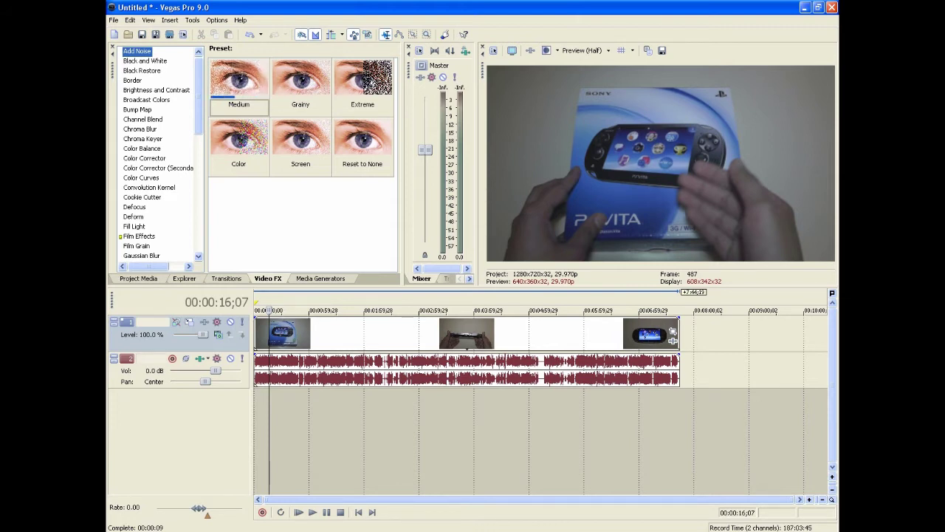
{"action": "left_click", "coordinate": [158, 168]}
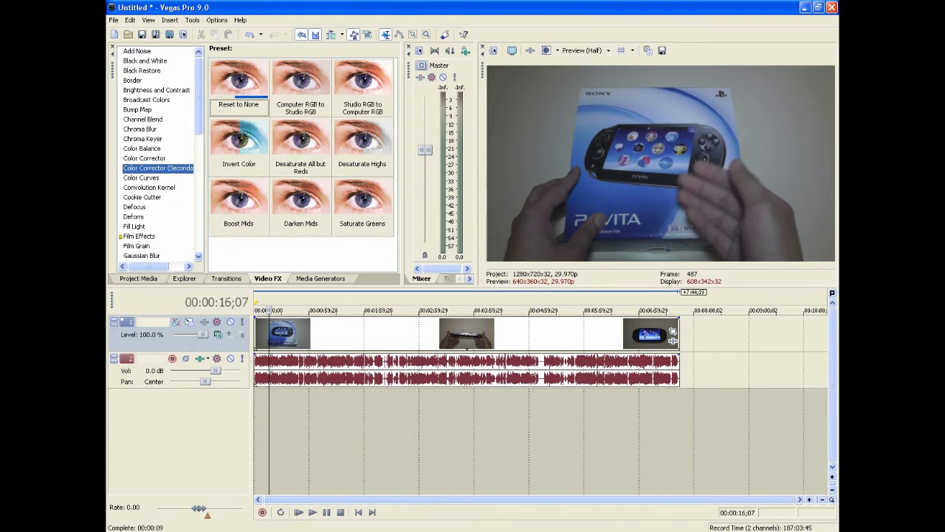
Split the clip on the timeline at about 00:01:55;19 and 00:04:10;22
{"action": "left_click", "coordinate": [359, 333]}
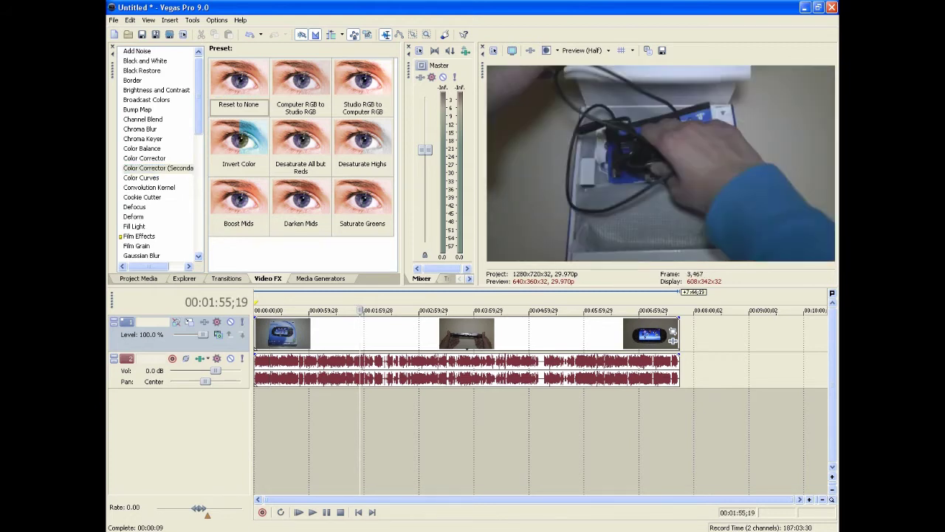
{"action": "left_click", "coordinate": [484, 406]}
{"action": "key", "text": "s"}
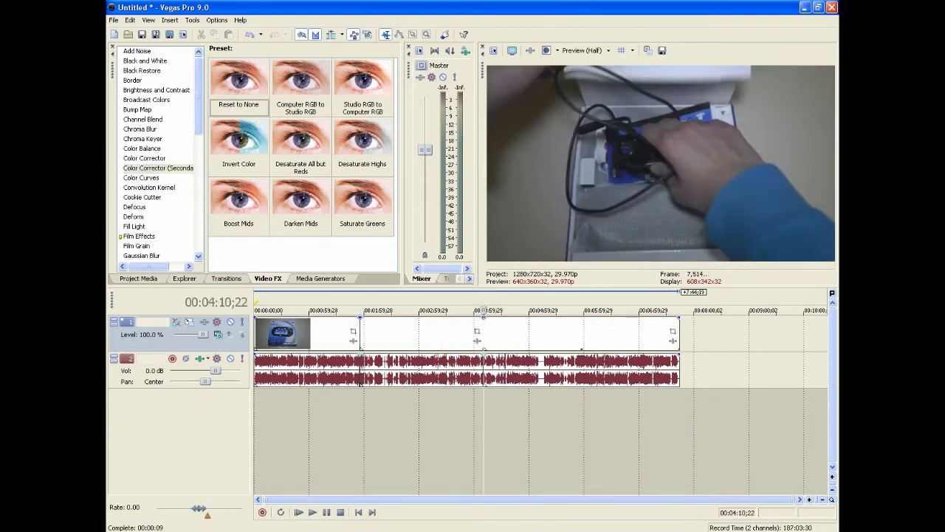
Apply the Studio RGB to Computer RGB preset to video track 1 and compare the frame at about 00:01:11;08 with and without it
{"action": "left_click", "coordinate": [319, 406]}
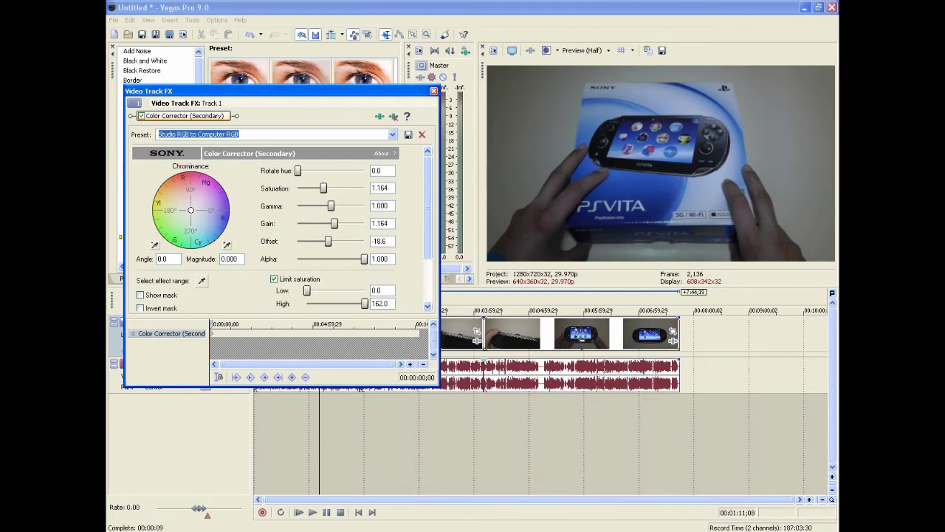
{"action": "left_click", "coordinate": [141, 115]}
{"action": "left_click", "coordinate": [141, 115]}
{"action": "left_click", "coordinate": [141, 115]}
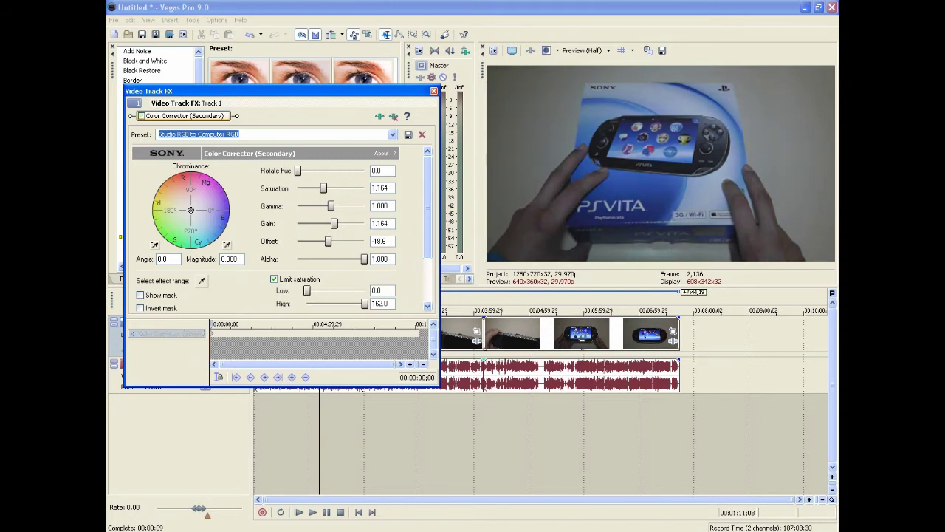
{"action": "left_click", "coordinate": [141, 115]}
{"action": "left_click", "coordinate": [141, 115]}
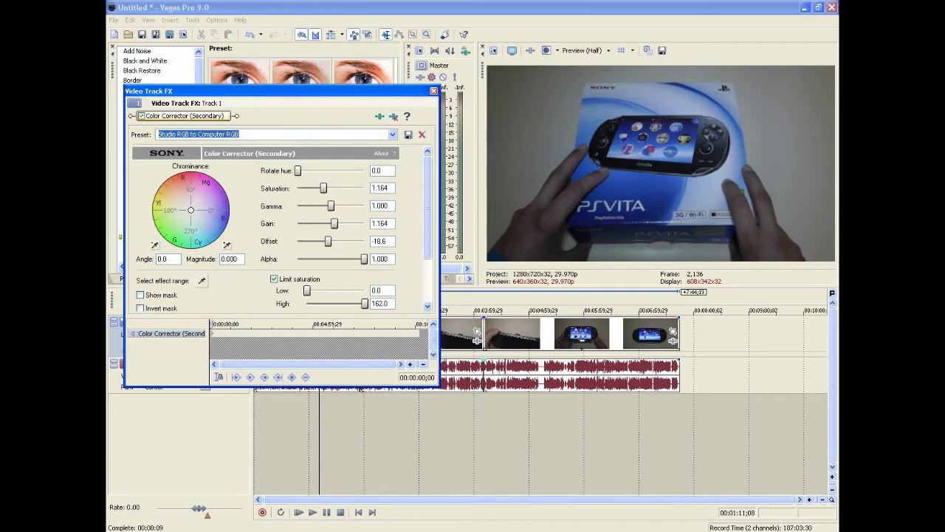
Set the secondary color corrector's saturation to about 1.603, gamma to about 1.189 and gain to about 1.279
{"action": "mouse_move", "coordinate": [323, 187]}
{"action": "left_mouse_down"}
{"action": "mouse_move", "coordinate": [341, 188]}
{"action": "mouse_move", "coordinate": [333, 188]}
{"action": "left_mouse_up"}
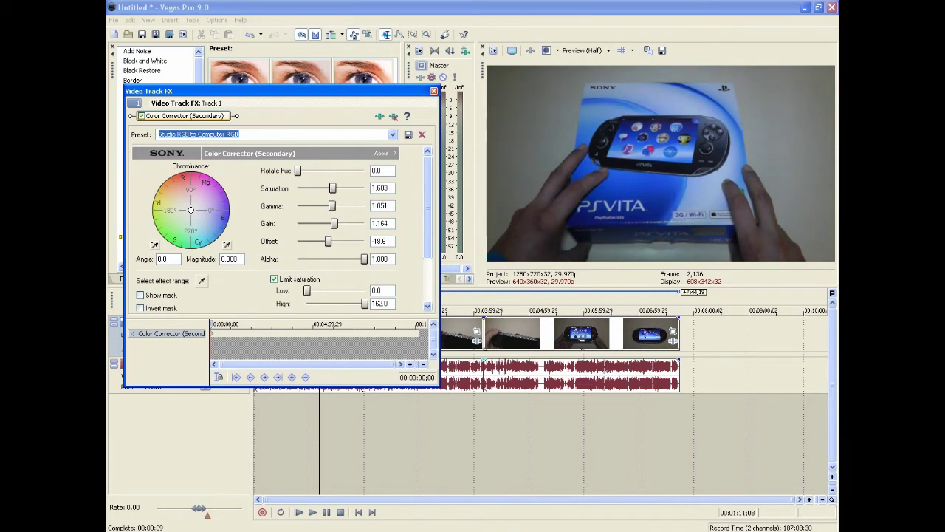
{"action": "left_click_drag", "start_coordinate": [331, 206], "coordinate": [337, 205]}
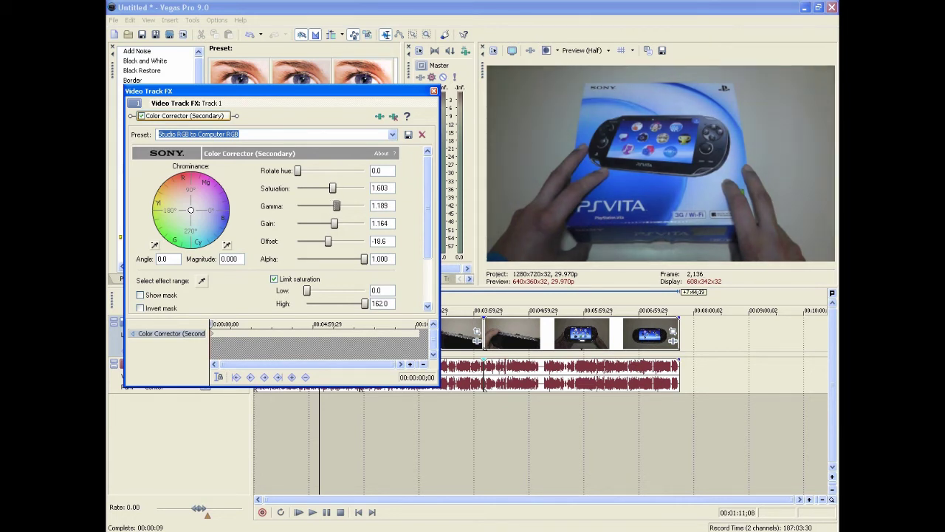
{"action": "key", "text": "Tab"}
{"action": "key", "text": "Right"}
{"action": "key", "text": "Right"}
{"action": "key", "text": "Right"}
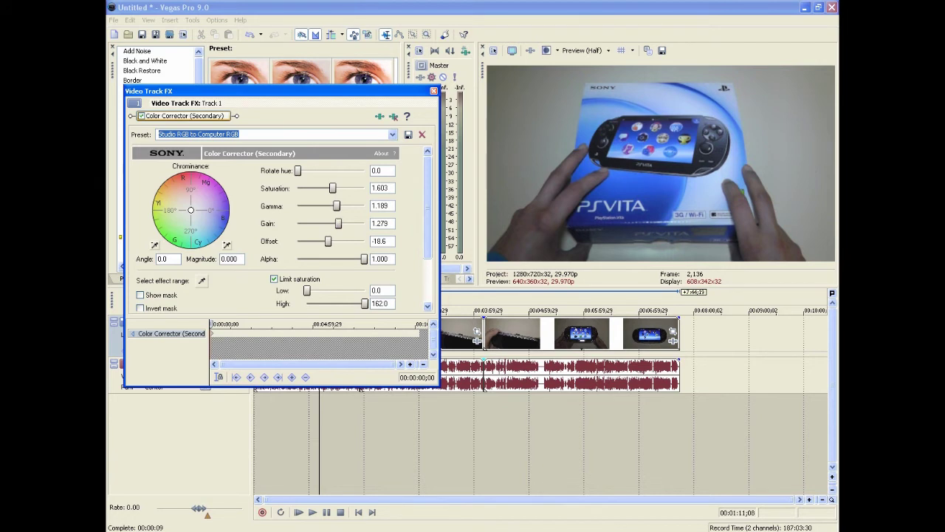
Compare the preview with the adjusted color corrector off and on, and close the track effects window
{"action": "left_click", "coordinate": [141, 116]}
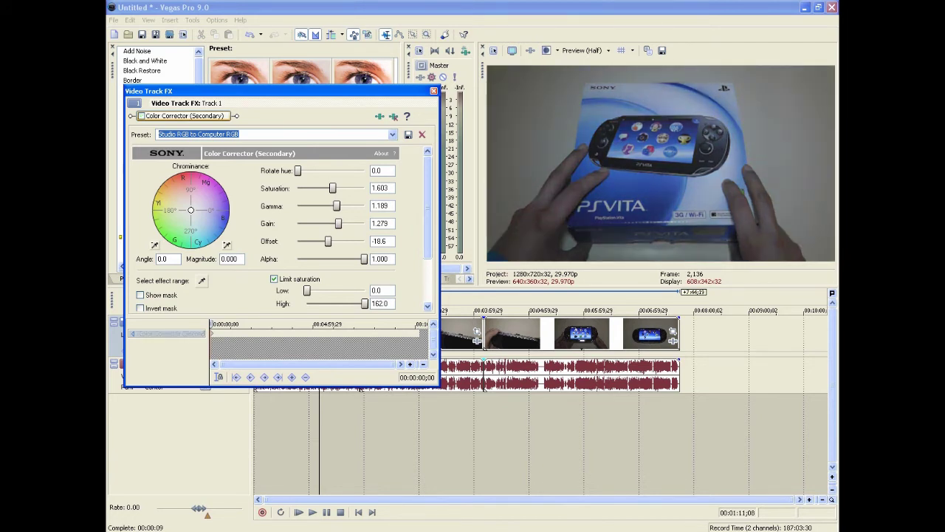
{"action": "left_click", "coordinate": [141, 116]}
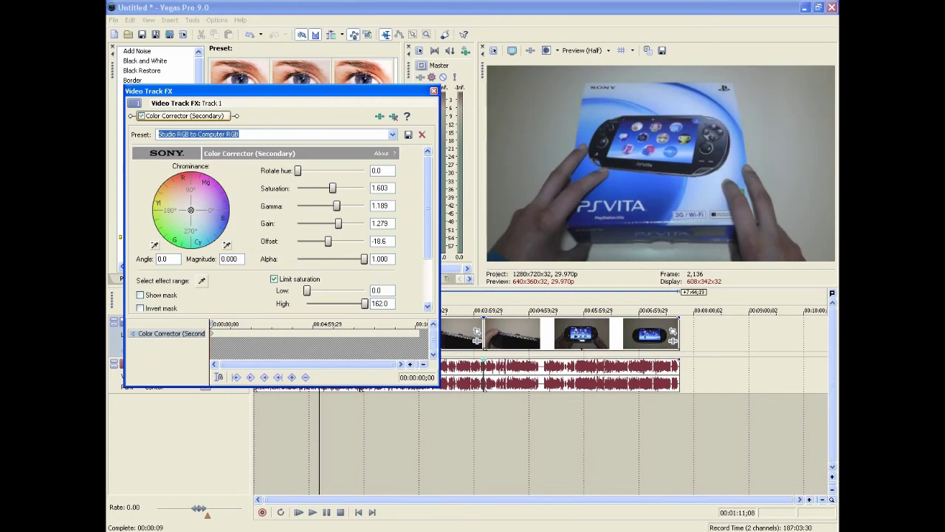
{"action": "key", "text": "Escape"}
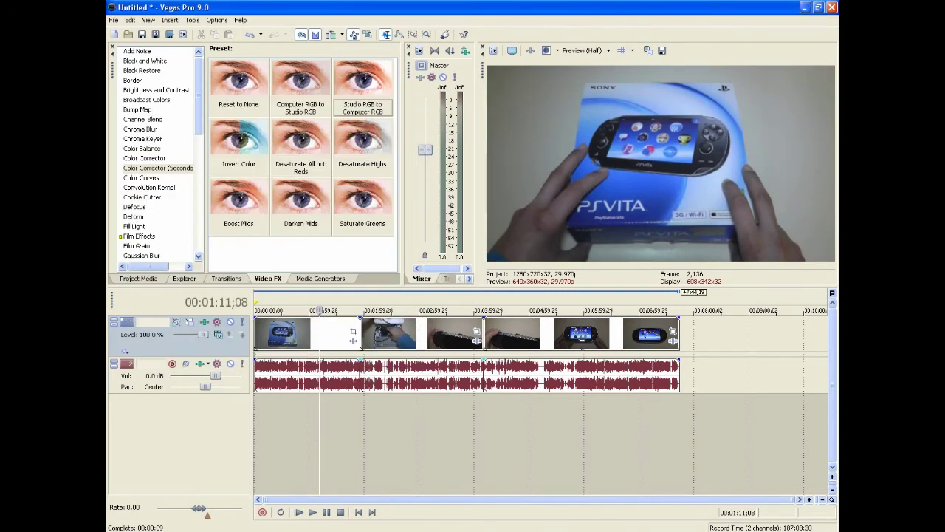
Add an Unsharp Mask to the video track with amount about 0.214, radius about 0.357 and threshold 0
{"action": "scroll", "coordinate": [156, 153], "scroll_direction": "down", "scroll_amount": 10}
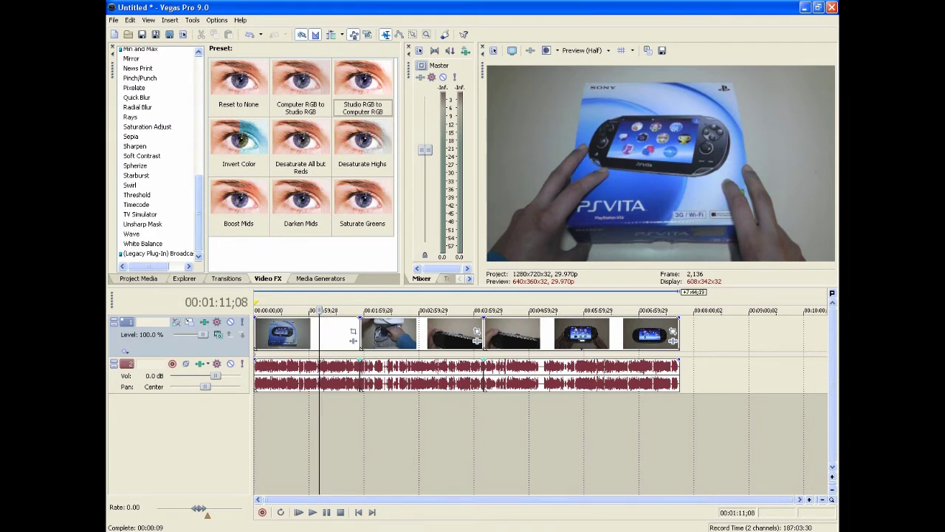
{"action": "left_click", "coordinate": [143, 224]}
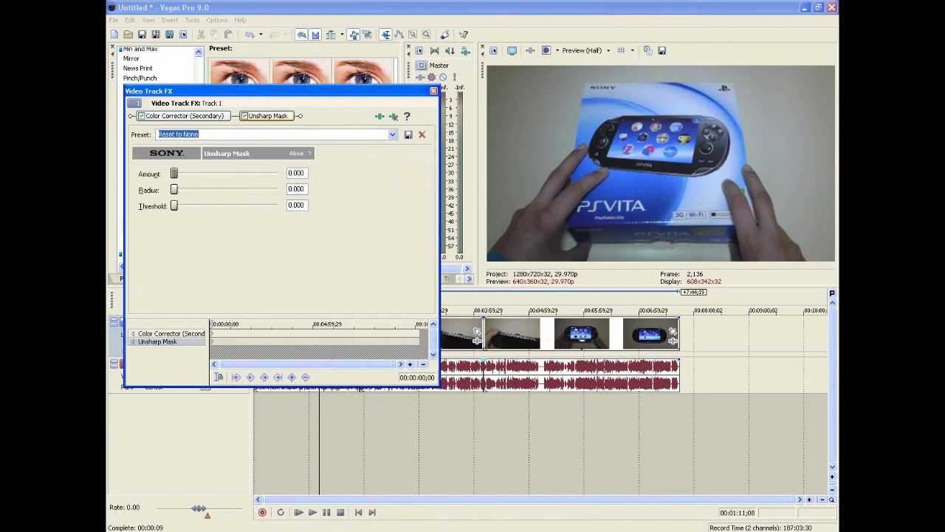
{"action": "mouse_move", "coordinate": [174, 205]}
{"action": "left_mouse_down"}
{"action": "mouse_move", "coordinate": [276, 205]}
{"action": "mouse_move", "coordinate": [174, 205]}
{"action": "left_mouse_up"}
{"action": "left_click_drag", "start_coordinate": [174, 173], "coordinate": [210, 189]}
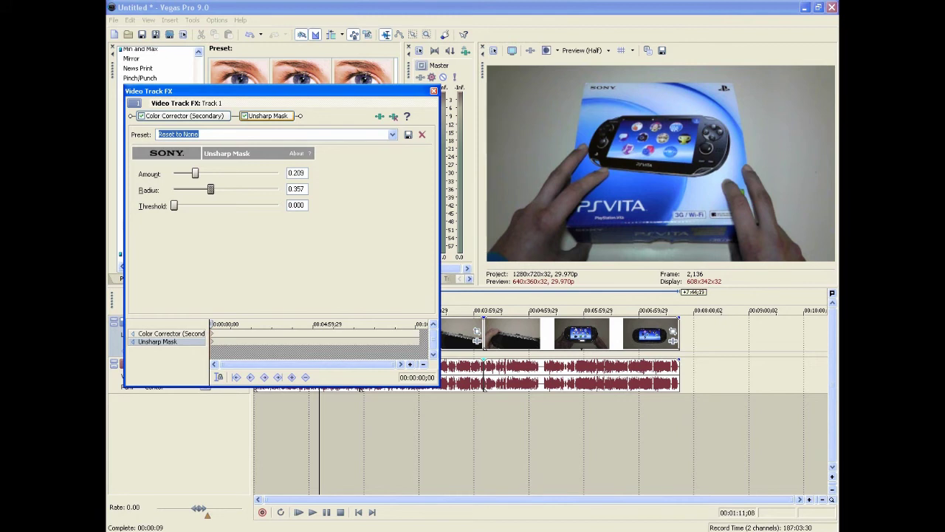
{"action": "left_click_drag", "start_coordinate": [195, 172], "coordinate": [196, 173]}
Compare the preview with the color corrector and Unsharp Mask switched off and on, leave both enabled and close the effects window
{"action": "left_click", "coordinate": [141, 116]}
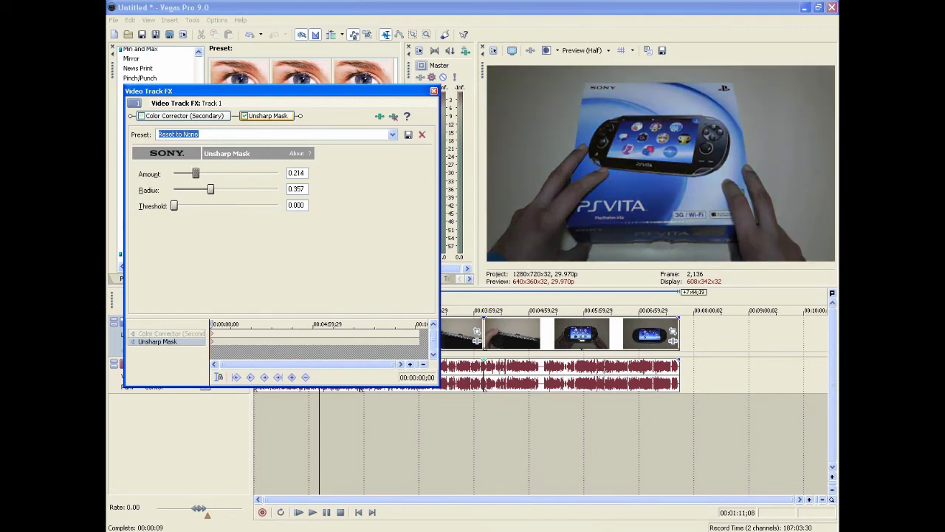
{"action": "left_click", "coordinate": [244, 116]}
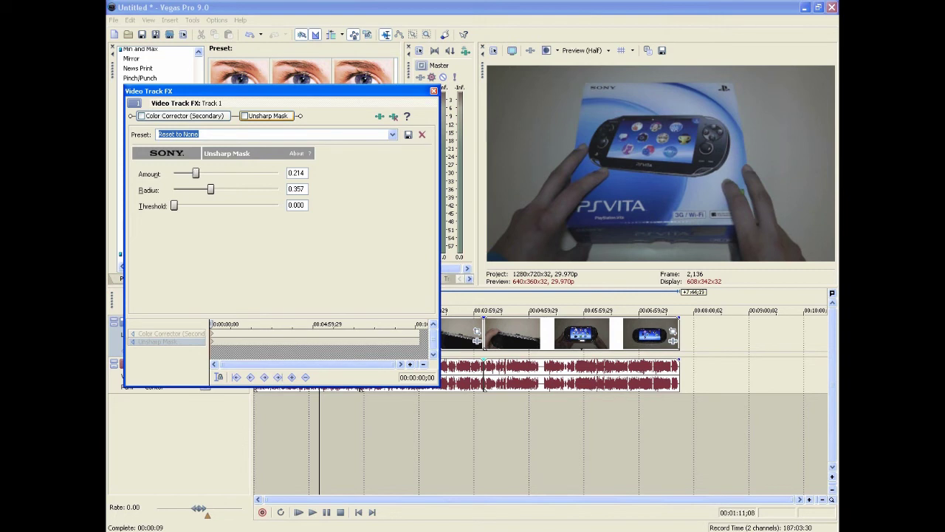
{"action": "left_click", "coordinate": [141, 116]}
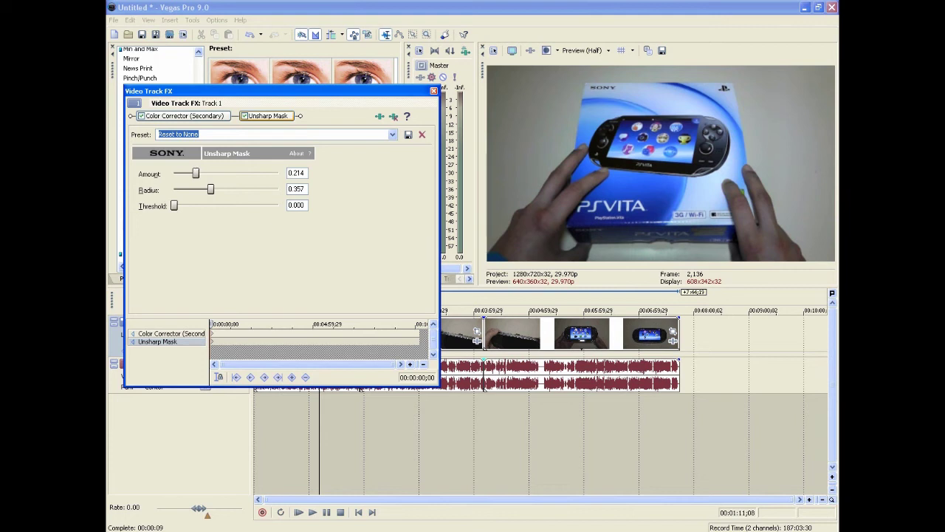
{"action": "left_click", "coordinate": [141, 116]}
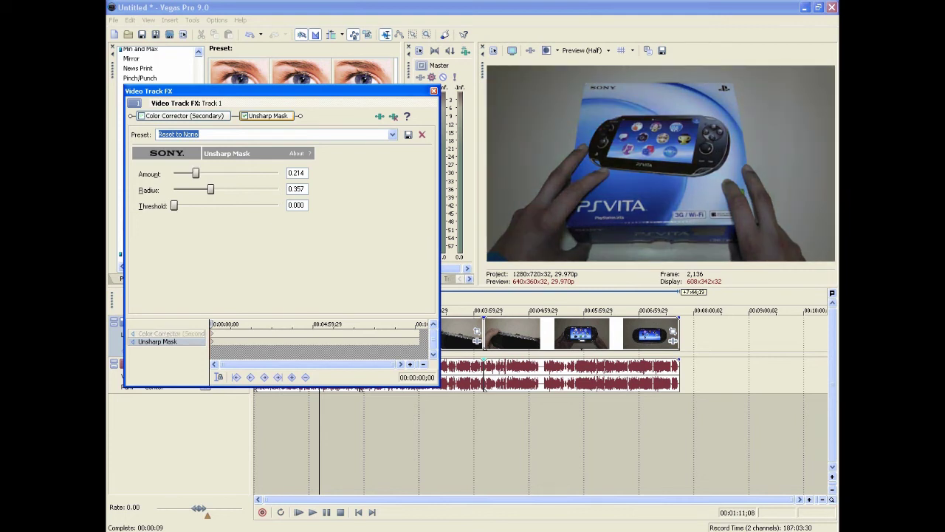
{"action": "left_click", "coordinate": [244, 116]}
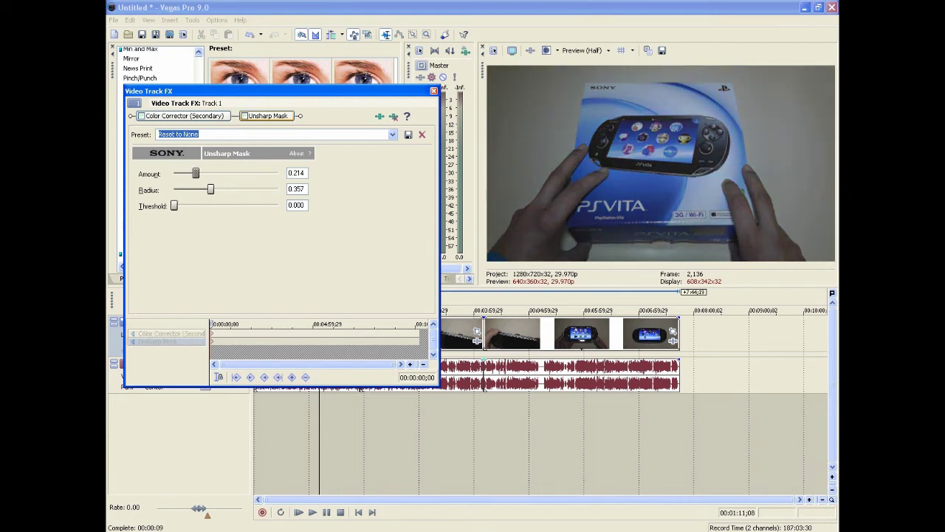
{"action": "left_click", "coordinate": [245, 116]}
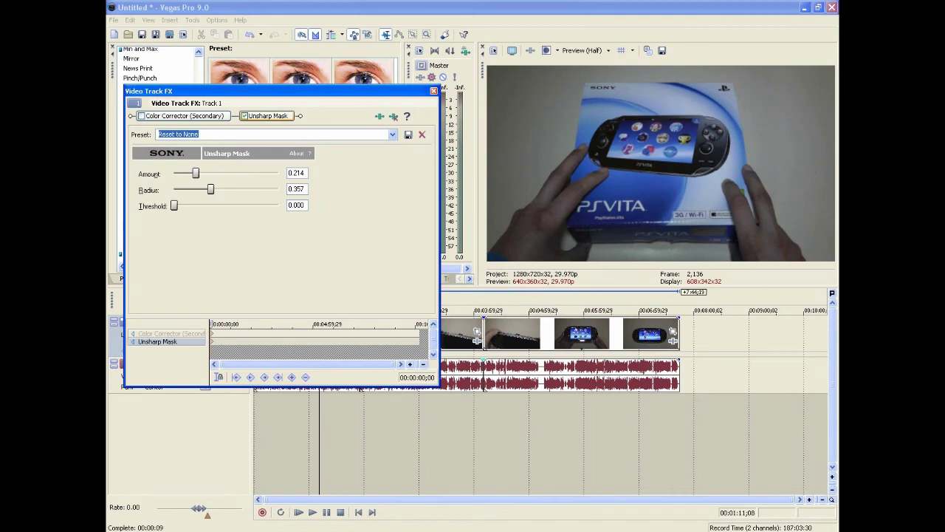
{"action": "left_click", "coordinate": [141, 116]}
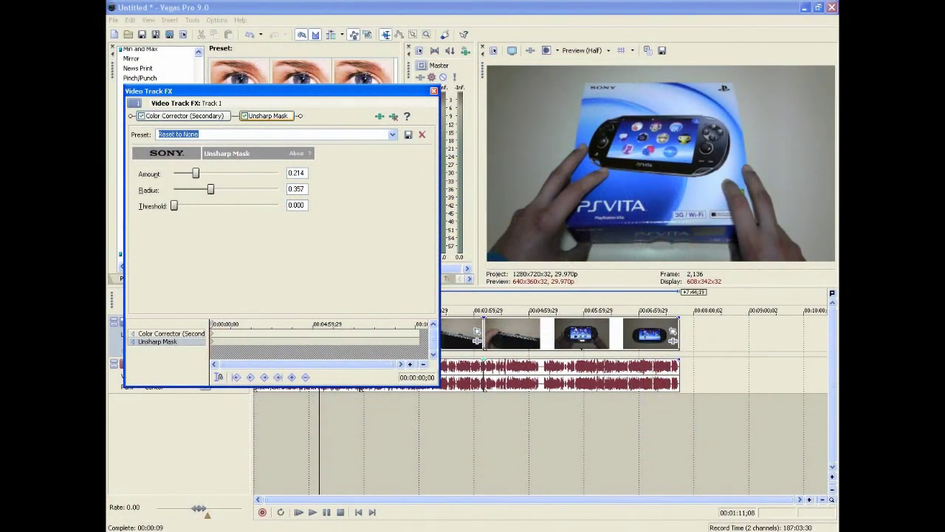
{"action": "key", "text": "alt+F4"}
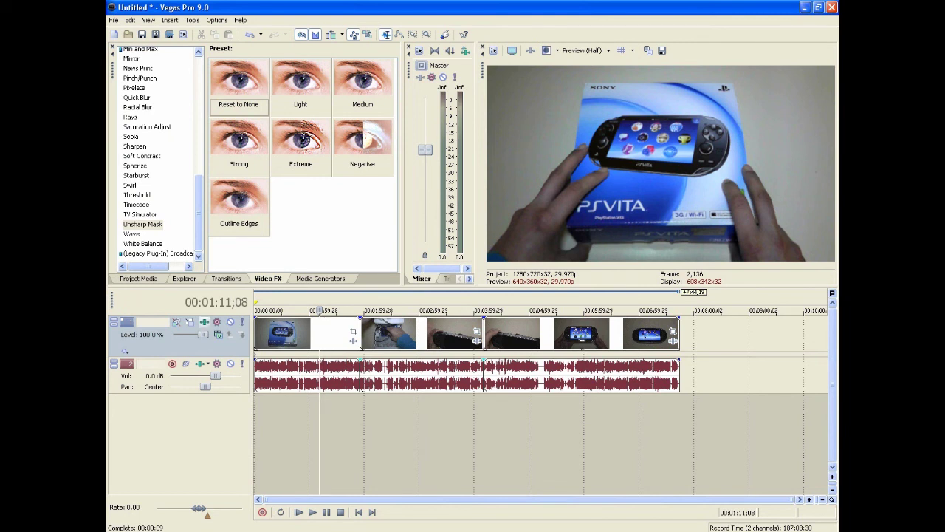
Reopen the video track's effects and review the Color Corrector (Secondary) settings
{"action": "left_click", "coordinate": [204, 322]}
{"action": "left_click", "coordinate": [184, 116]}
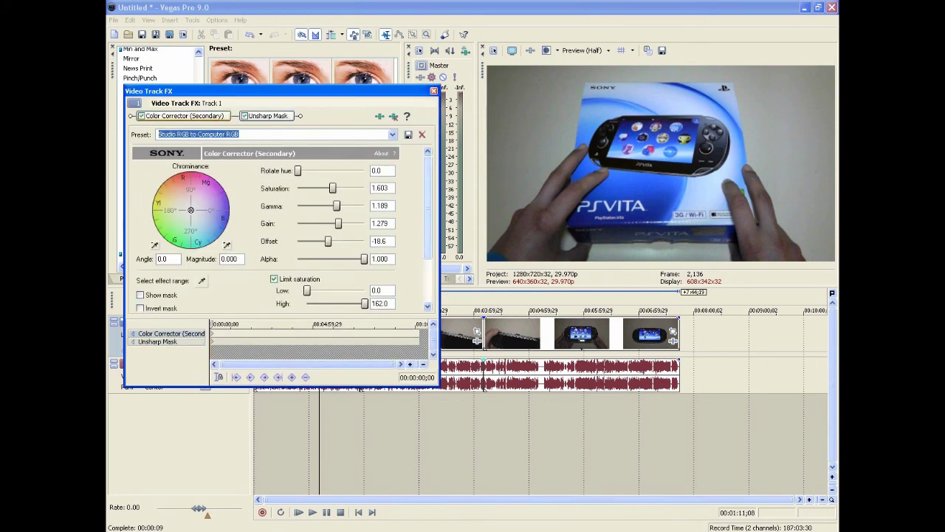
{"action": "scroll", "coordinate": [280, 229], "scroll_direction": "down", "scroll_amount": 3}
{"action": "scroll", "coordinate": [281, 228], "scroll_direction": "up", "scroll_amount": 3}
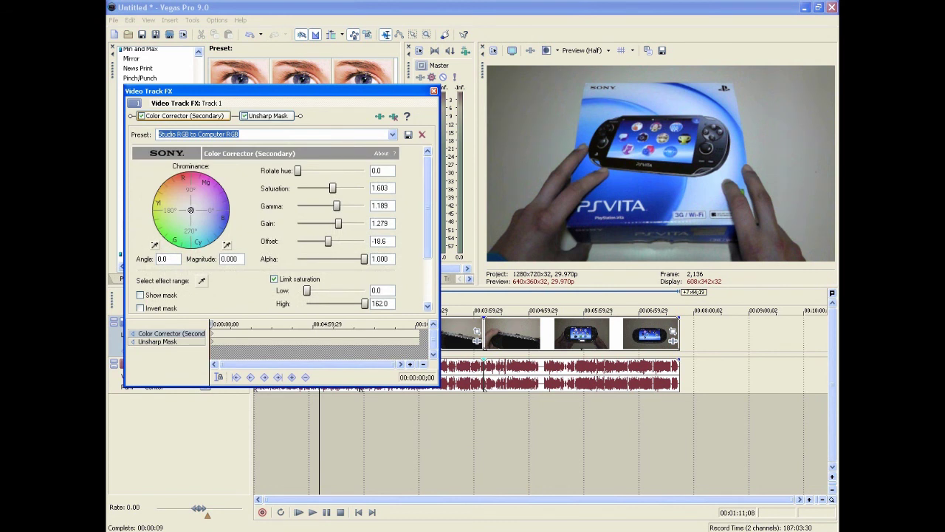